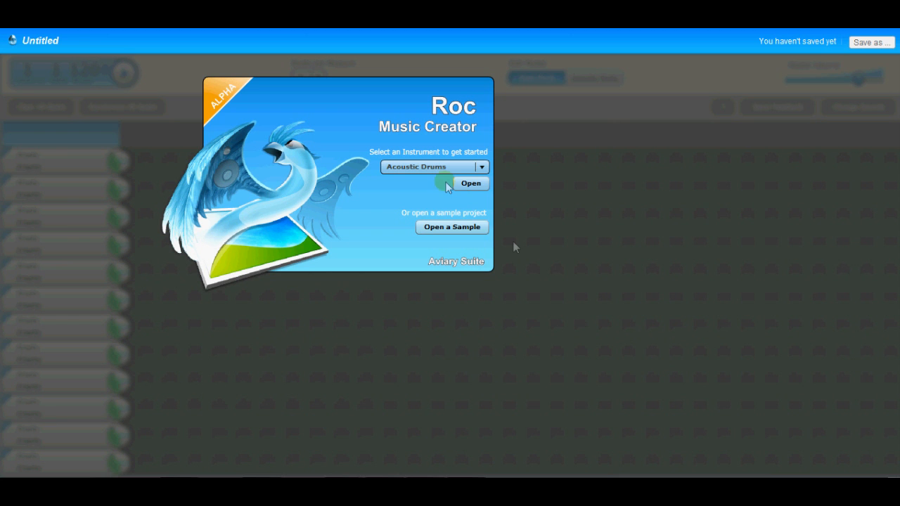
Step: Open the Acoustic Drums instrument and place Kick hits on every other slot from 1 to 31
left_click(470, 185)
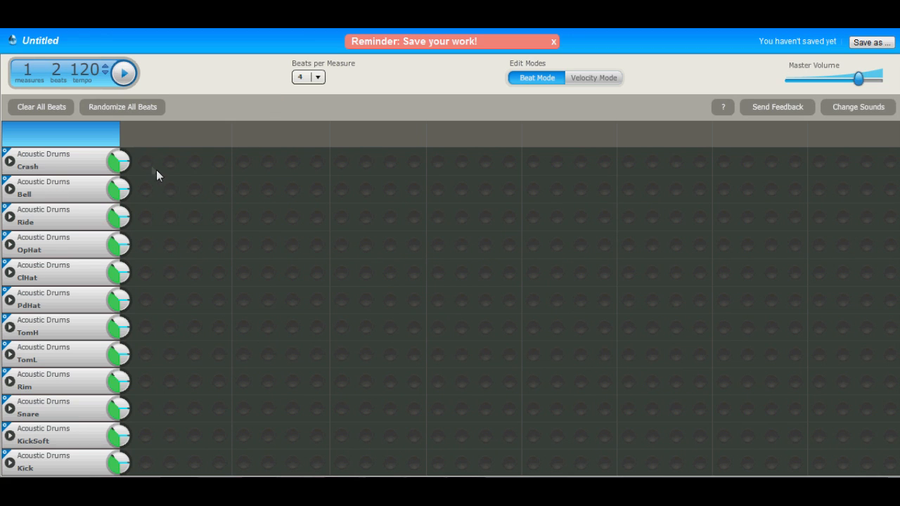
left_click(143, 467)
left_click(292, 464)
left_click(341, 465)
left_click(390, 466)
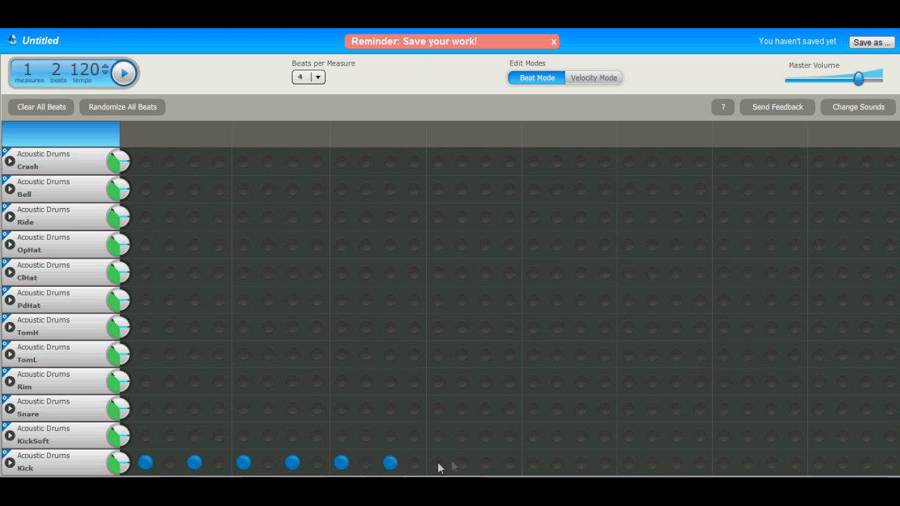
left_click(533, 464)
left_click(581, 464)
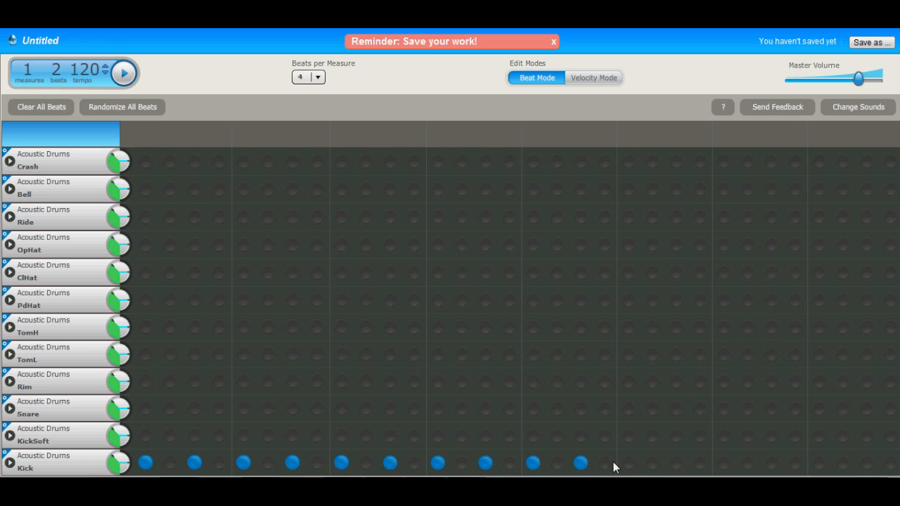
left_click(676, 462)
left_click(724, 462)
left_click(772, 463)
left_click(819, 463)
left_click(867, 462)
Step: Play back the kick pattern and stop it
left_click(122, 73)
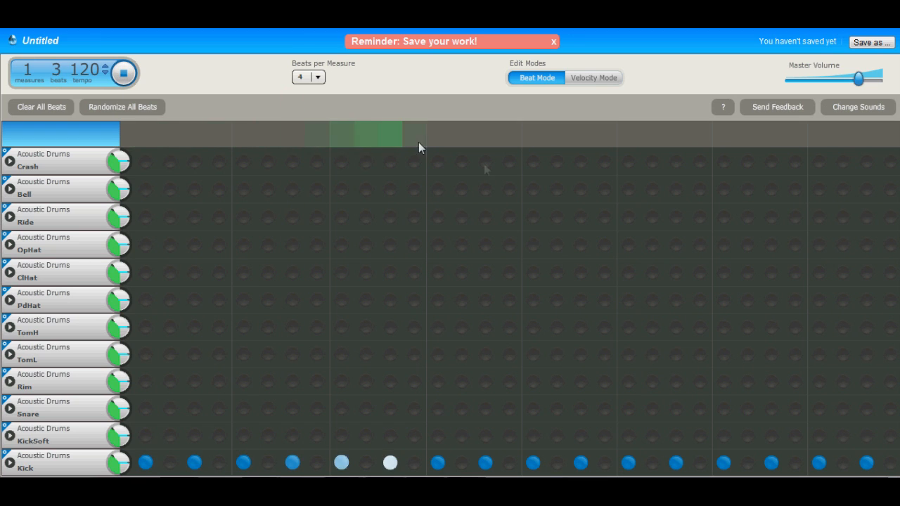
left_click(146, 462)
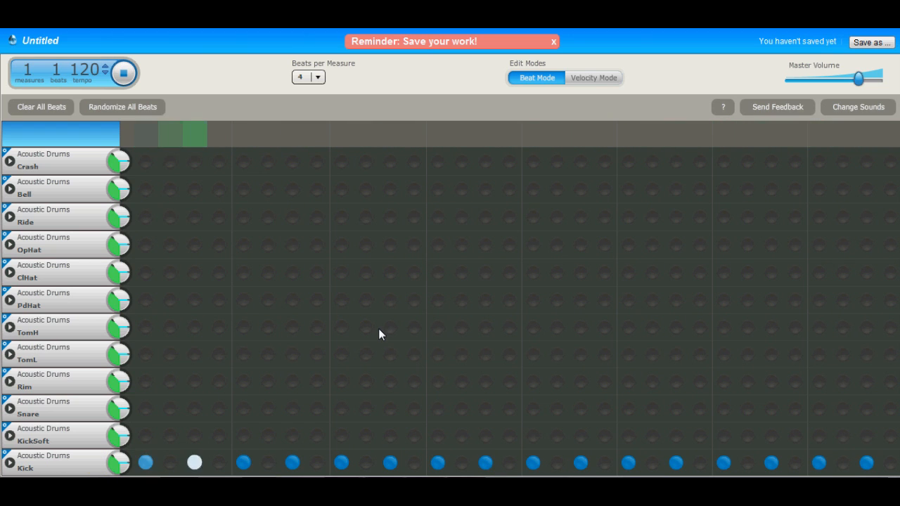
key("space")
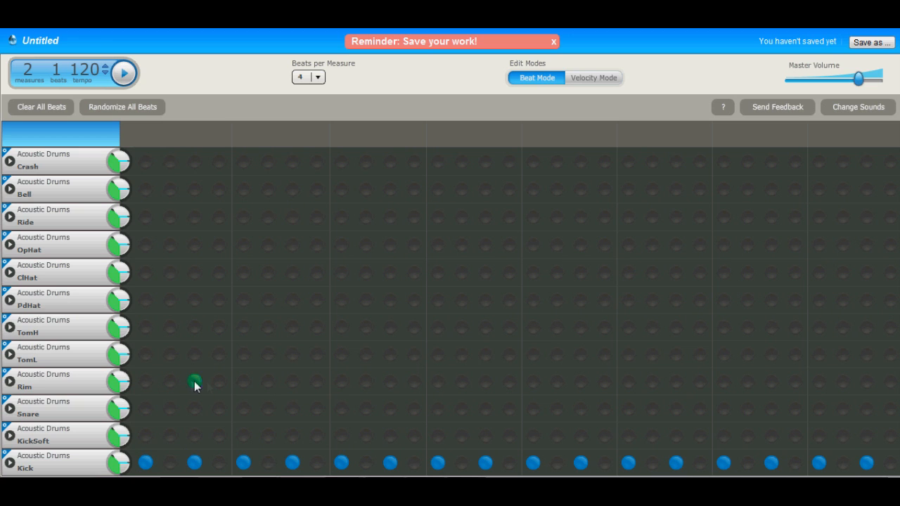
Step: Add Rim hits on slots 3, 7, 11, 13, 19, 23, 27, 29 and 31, and preview the beat
left_click(391, 382)
left_click(292, 381)
left_click(437, 382)
left_click(581, 382)
left_click(675, 382)
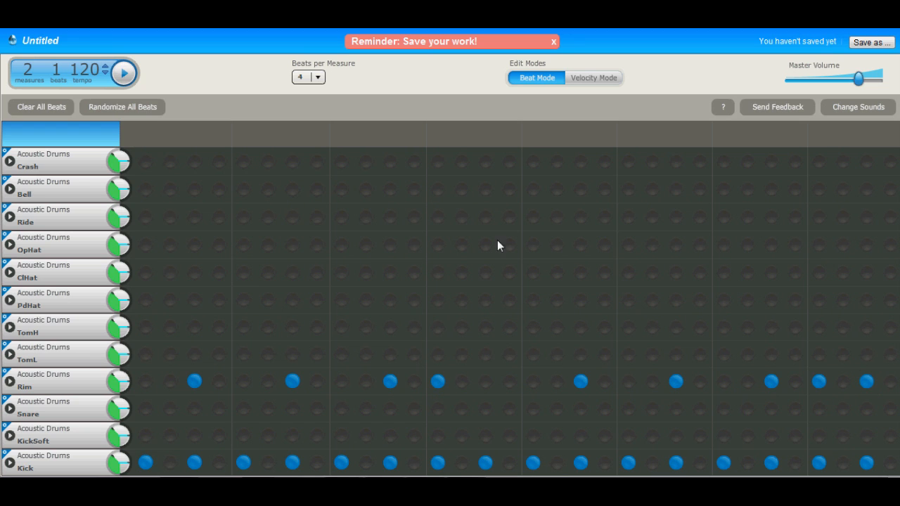
left_click(119, 72)
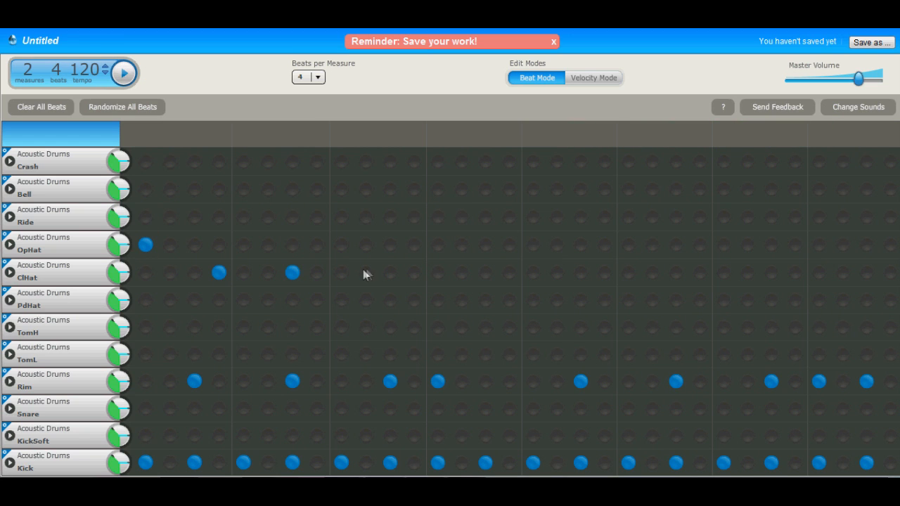
Step: Extend the ClHat row with hits on slots 11, 15, 20, 23, 27, 29 and 31, and add an OpHat hit on slot 17
left_click(390, 272)
left_click(484, 272)
left_click(604, 272)
left_click(676, 272)
left_click(772, 273)
left_click(819, 272)
left_click(867, 272)
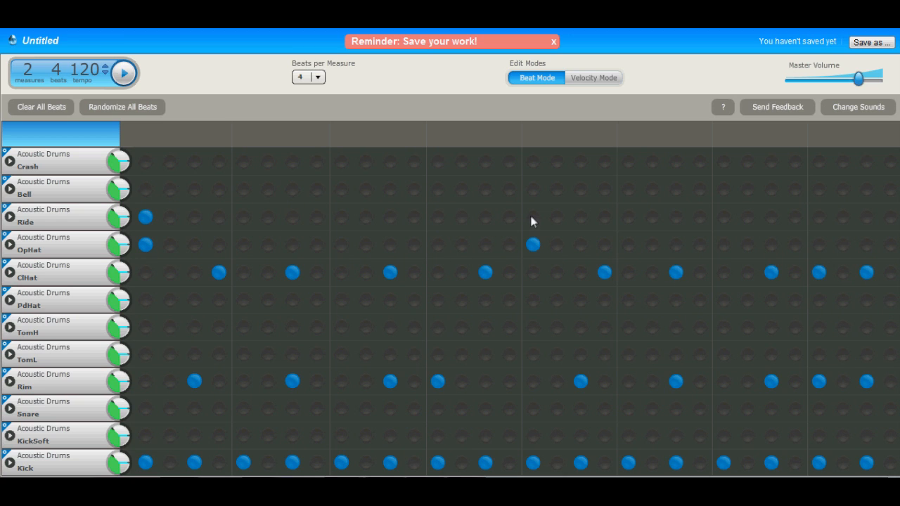
Step: Replace the Ride hit with Bell hits on all odd slots plus 14, 16, 30 and 32, and add a Crash hit on slot 17
left_click(145, 217)
left_click(145, 188)
left_click(194, 189)
left_click(243, 189)
left_click_drag(436, 189, 891, 192)
left_click(532, 162)
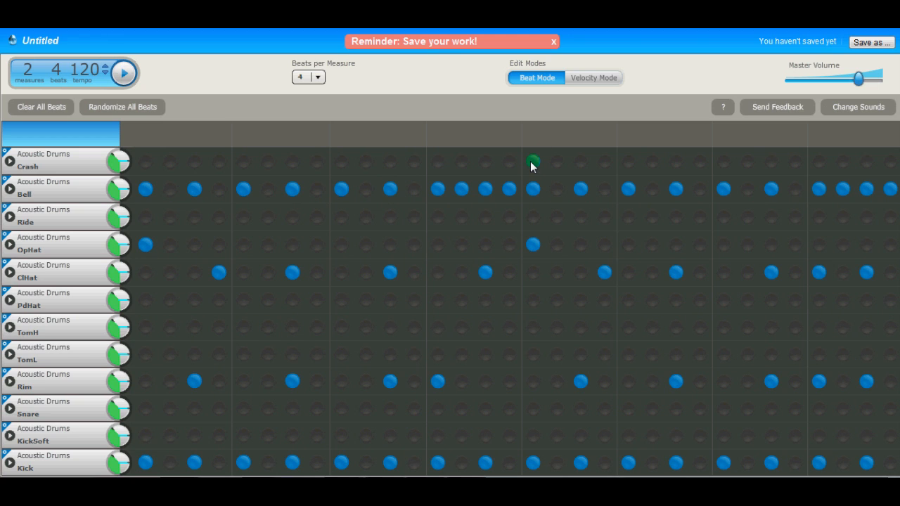
left_click(125, 76)
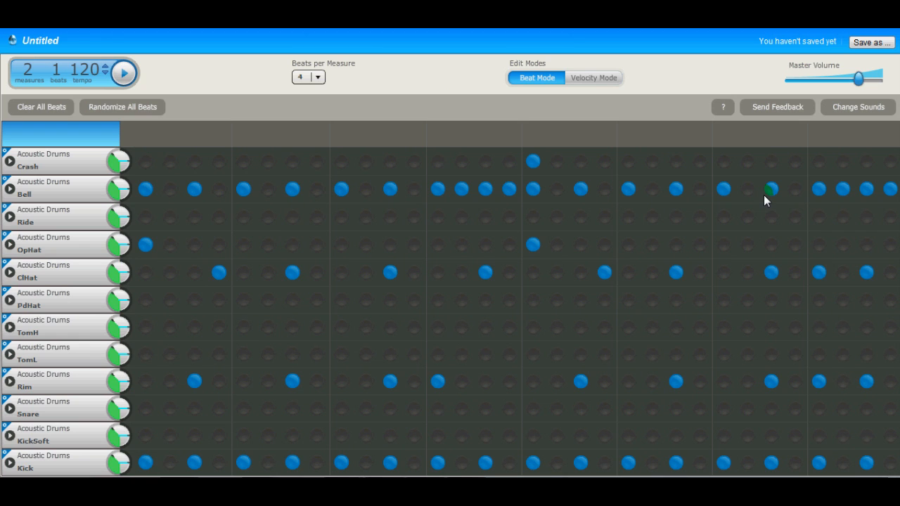
Step: Replace all the track sounds with the Trance Drums set from the Drums category and play the beat
left_click(858, 107)
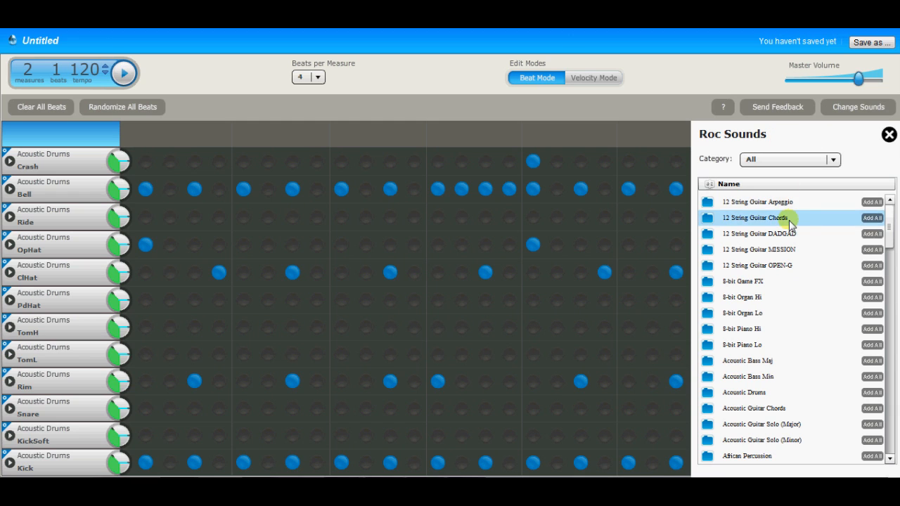
left_click(811, 163)
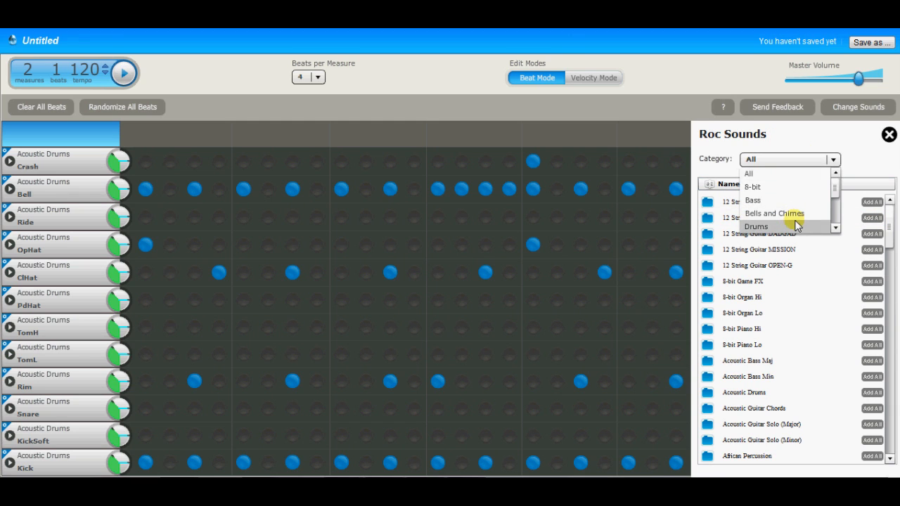
left_click(797, 226)
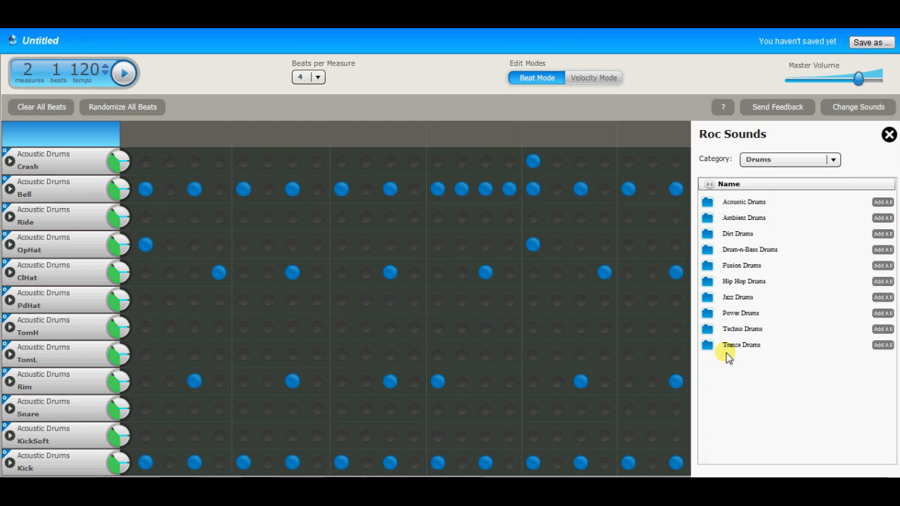
left_click(735, 346)
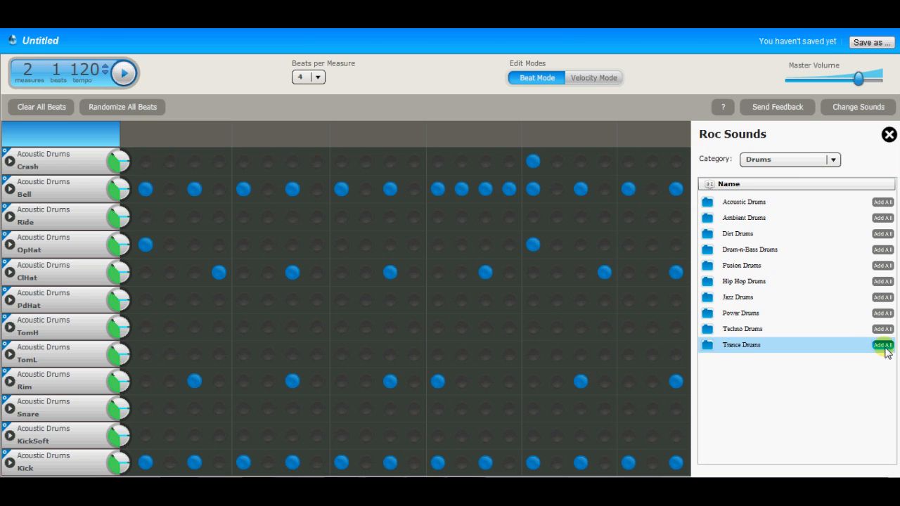
left_click(884, 345)
left_click(551, 294)
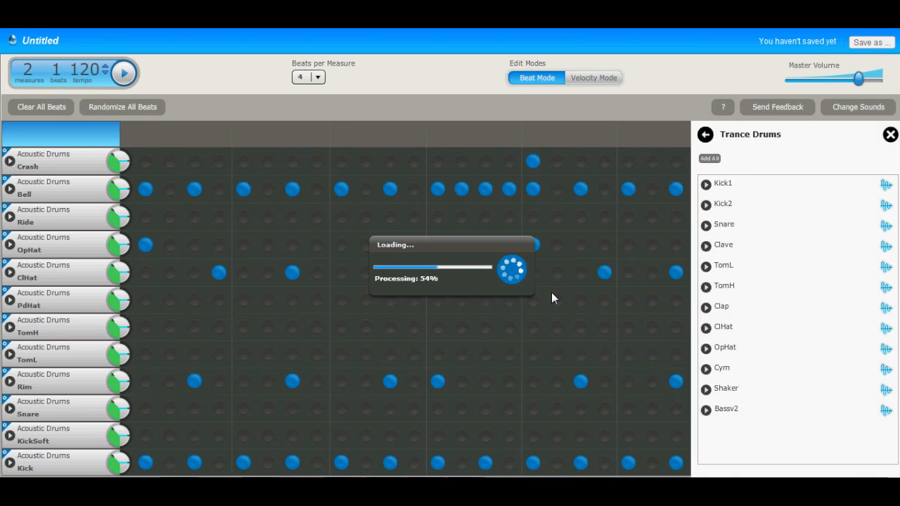
left_click(890, 135)
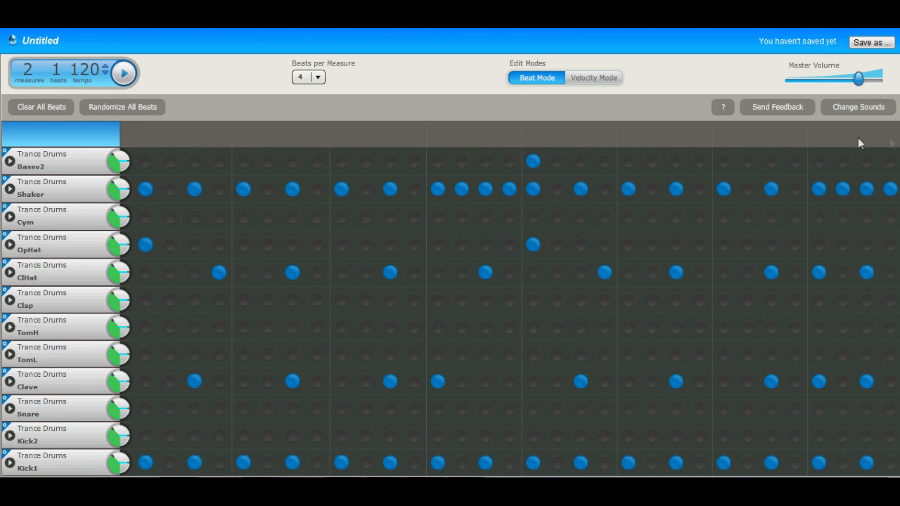
left_click(125, 75)
Step: Assign the Piano Chords mf sounds G B, D Min and C Maj to the Clap, TomH and TomL tracks respectively
left_click(876, 106)
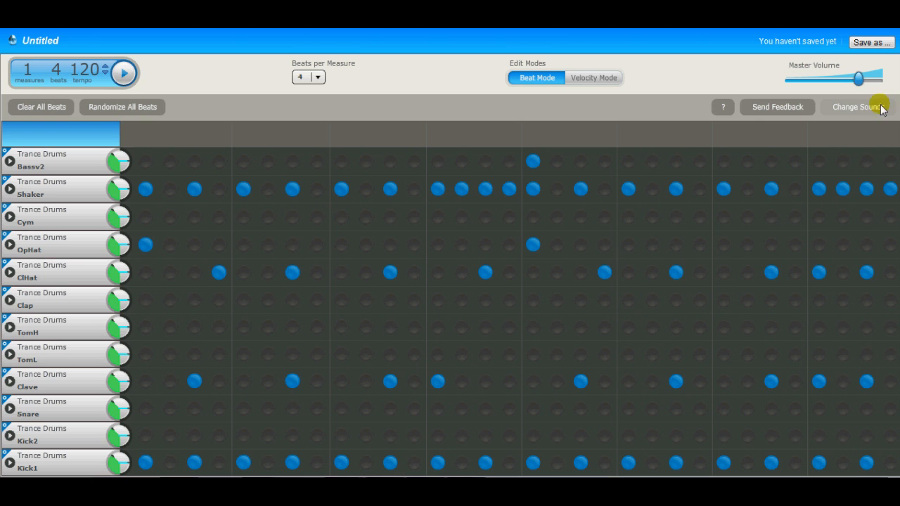
left_click(829, 160)
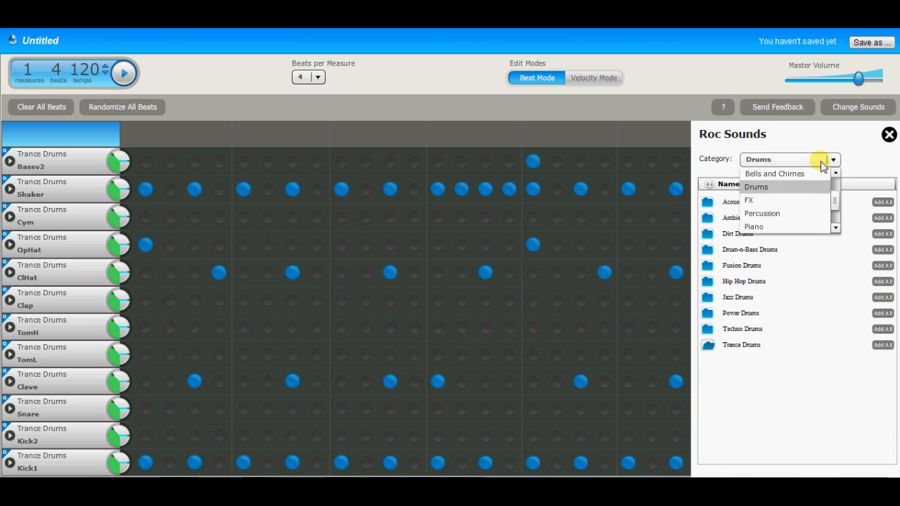
left_click(808, 227)
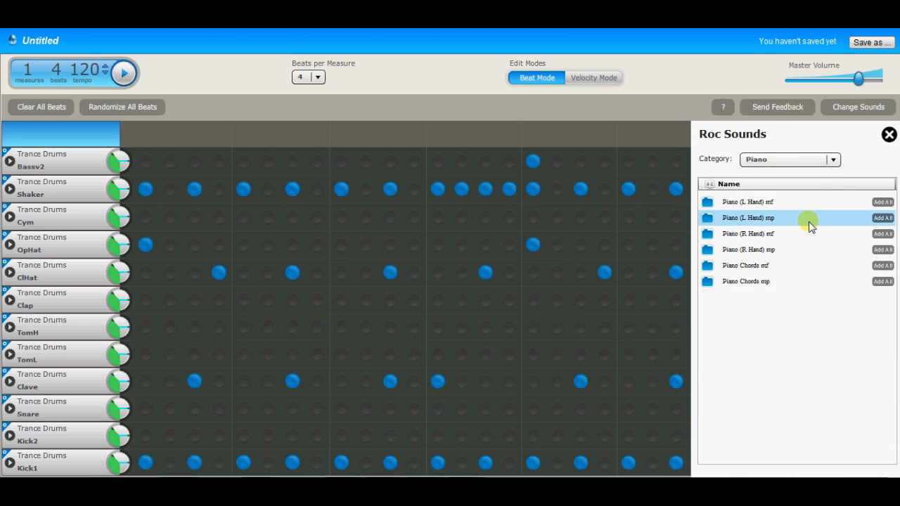
left_click(797, 273)
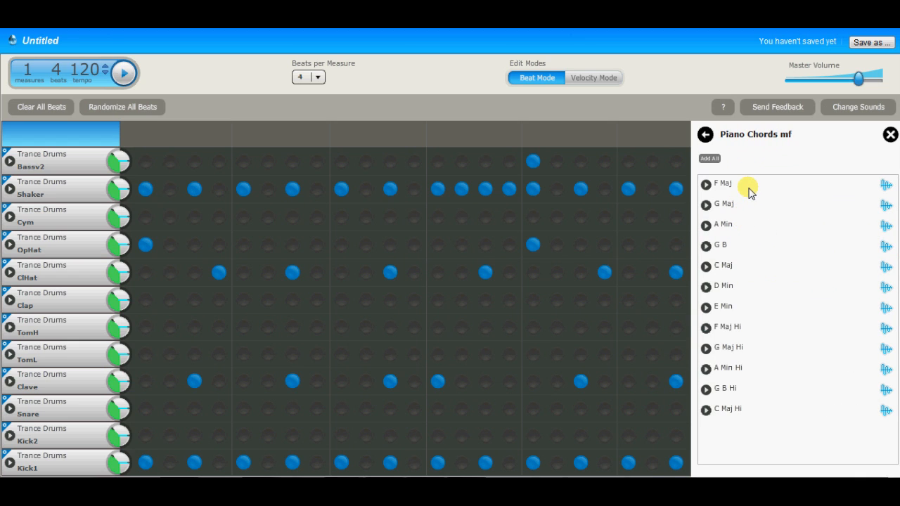
left_click(731, 273)
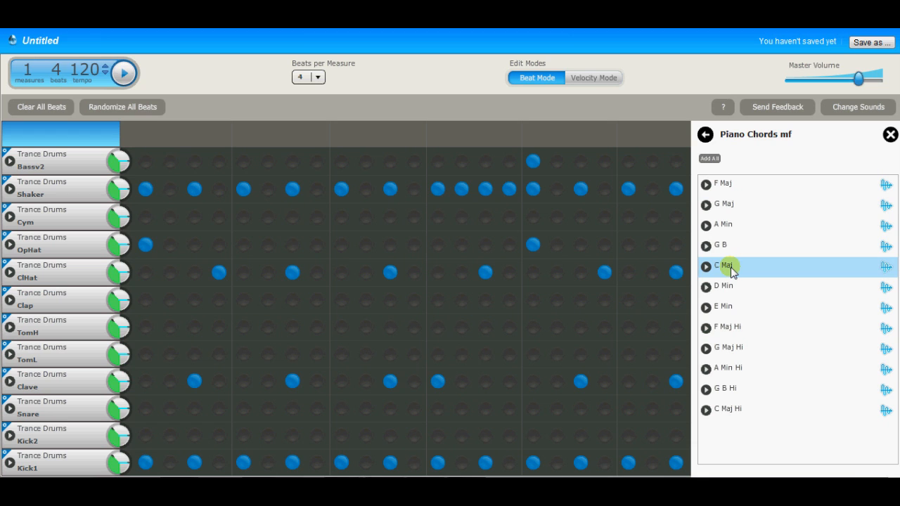
left_click_drag(724, 245, 517, 312)
left_click_drag(724, 285, 578, 327)
left_click_drag(723, 265, 627, 349)
Step: Place G B chords on slots 1 and 3, D Min on 5, 7, 13 and 15, and C Maj on 9 and 11
left_click(146, 299)
left_click(194, 300)
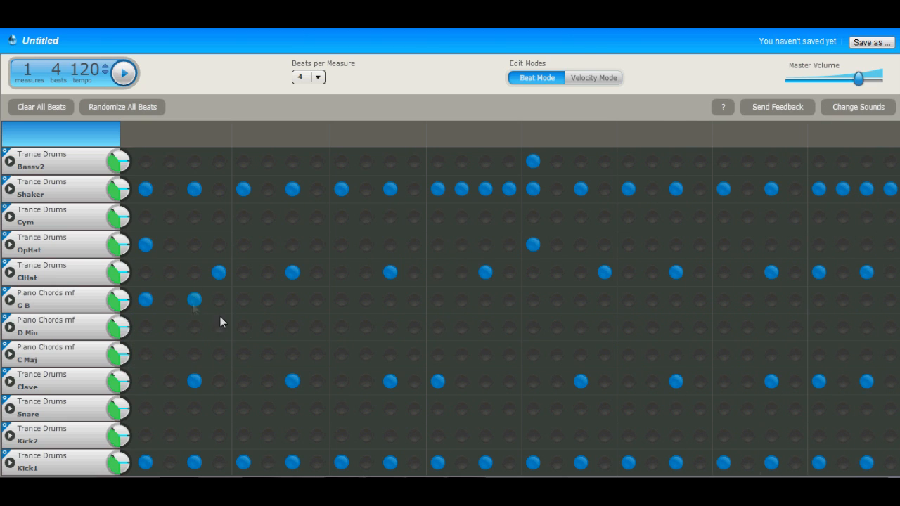
left_click(243, 327)
left_click(292, 327)
left_click(342, 355)
left_click(390, 355)
left_click(437, 327)
left_click(485, 327)
Step: Place G B chords on slots 17 and 19, D Min on 21 and 23, and C Maj on 25 and 27, and preview the loop
left_click(533, 300)
left_click(580, 300)
left_click(629, 327)
left_click(676, 327)
left_click(723, 355)
left_click(124, 73)
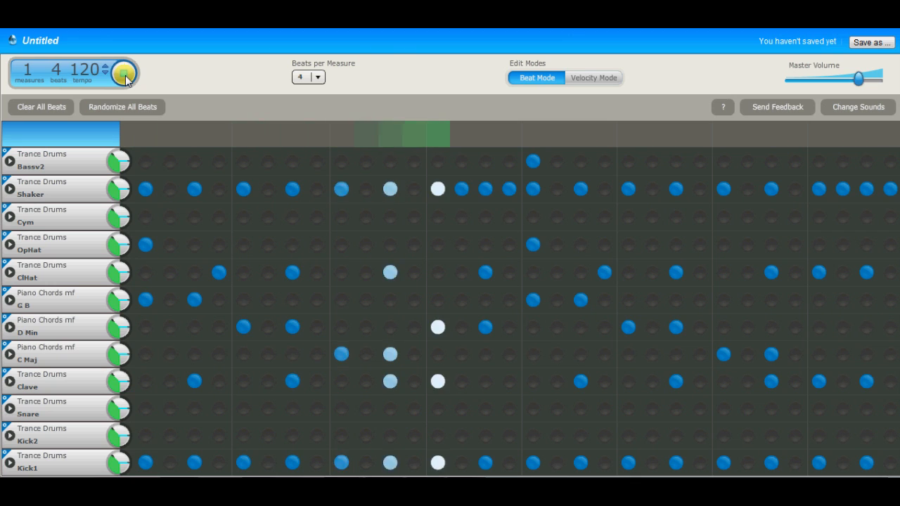
left_click(125, 74)
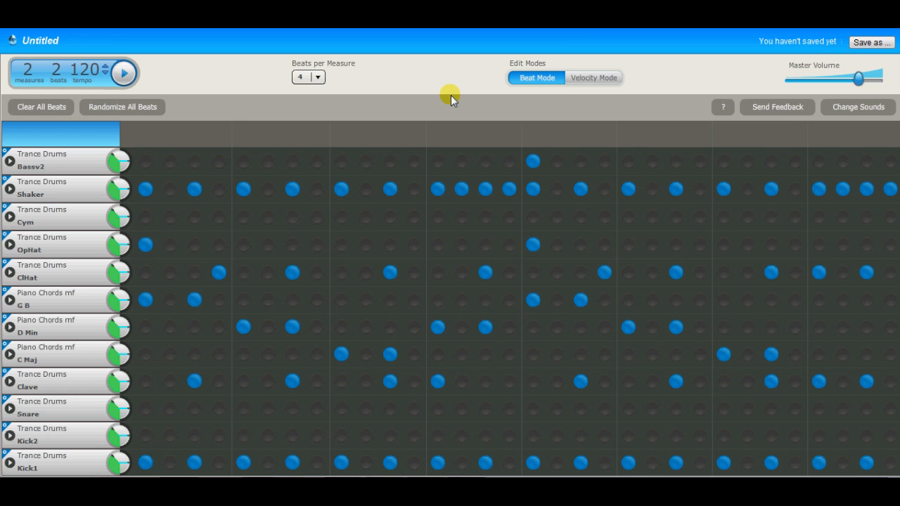
Step: In Velocity Mode, lower the second hit of each piano chord pair to zero, preview the loop and return to Beat Mode
left_click(599, 78)
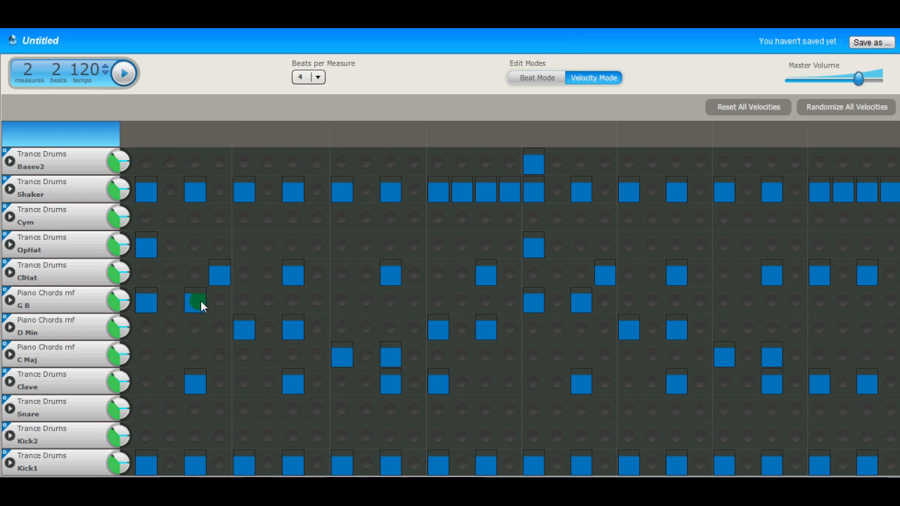
mouse_move(202, 305)
left_mouse_down()
mouse_move(390, 376)
mouse_move(581, 305)
mouse_move(773, 356)
left_mouse_up()
left_click(122, 72)
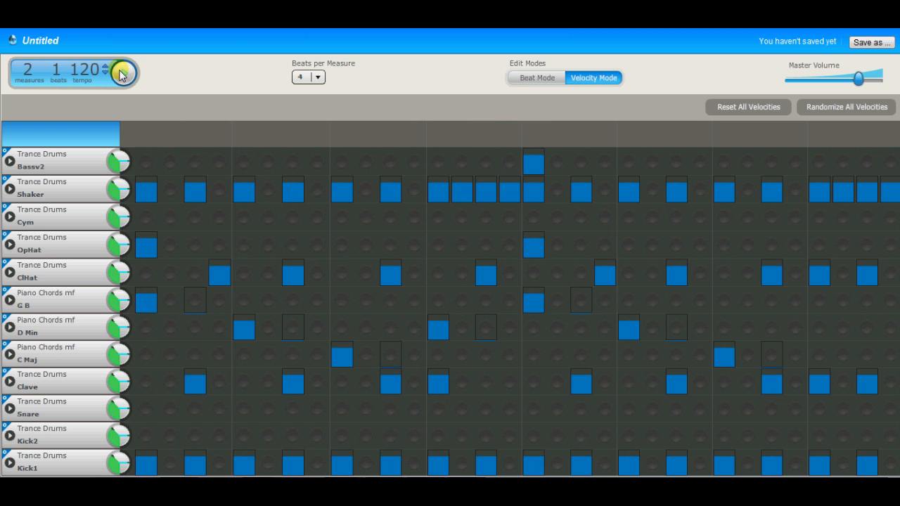
left_click(539, 79)
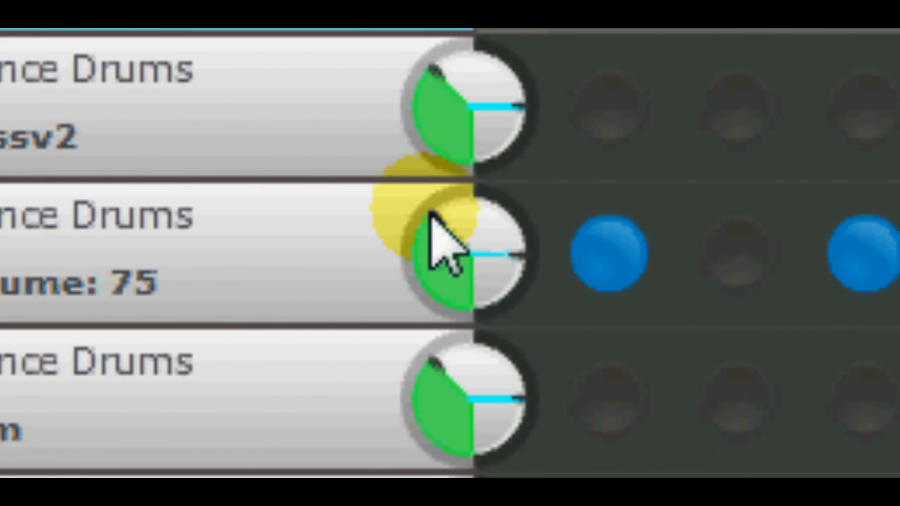
Step: Lower the Shaker track's volume and shift its pan to a negative value
left_click_drag(430, 213, 420, 275)
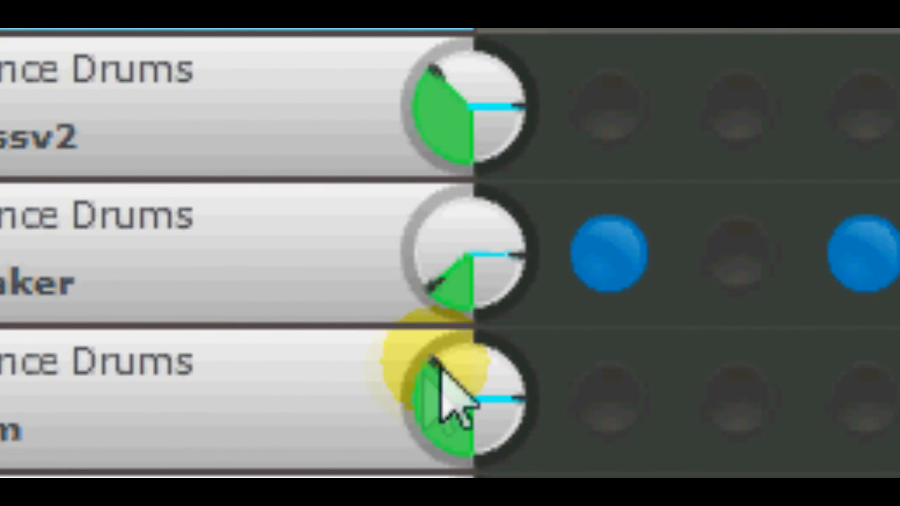
left_click(496, 247)
left_click_drag(521, 276, 555, 221)
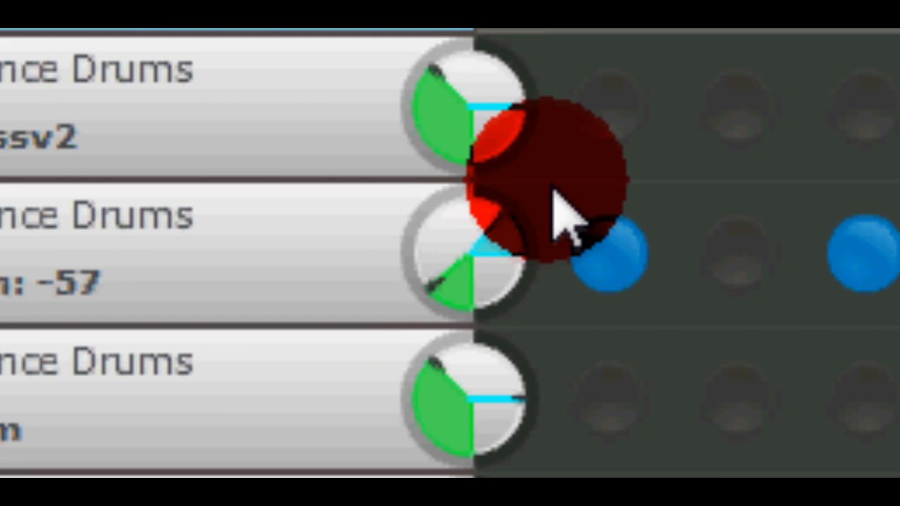
left_click_drag(554, 190, 567, 242)
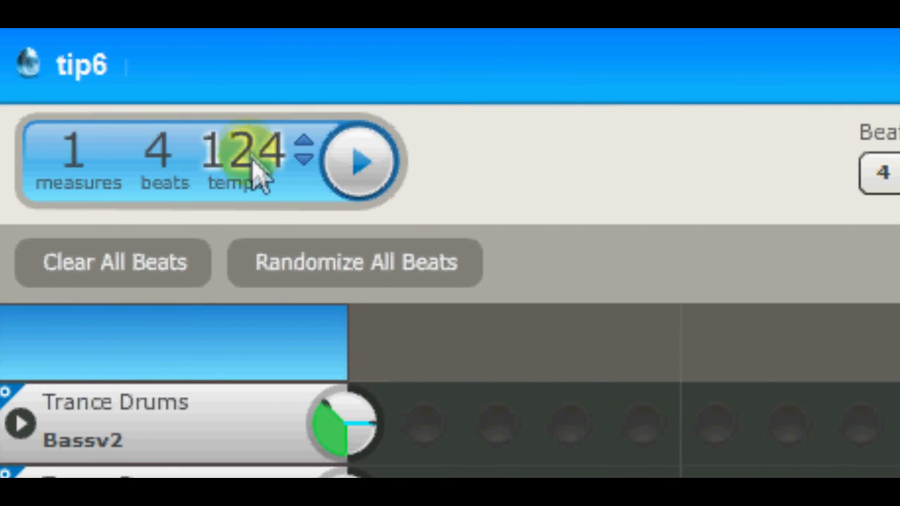
Step: Set the project tempo to 115
left_click_drag(240, 281, 249, 229)
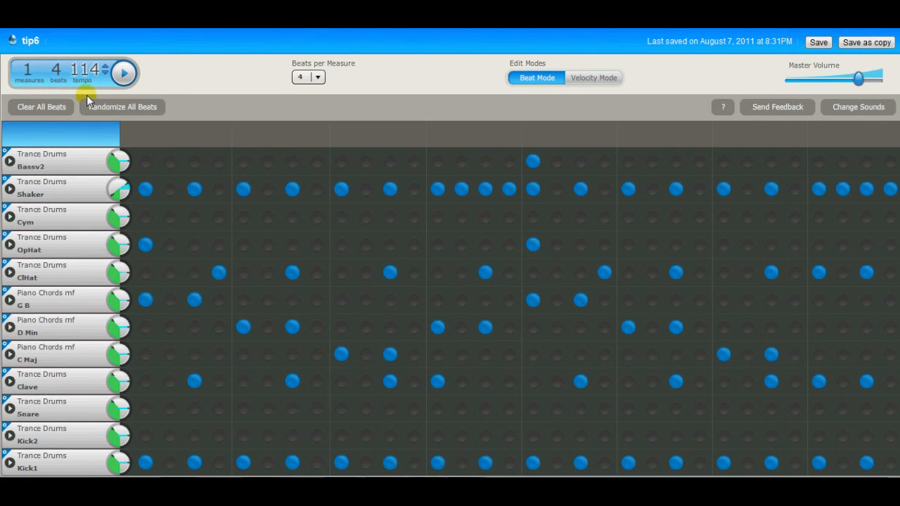
left_click_drag(87, 95, 86, 94)
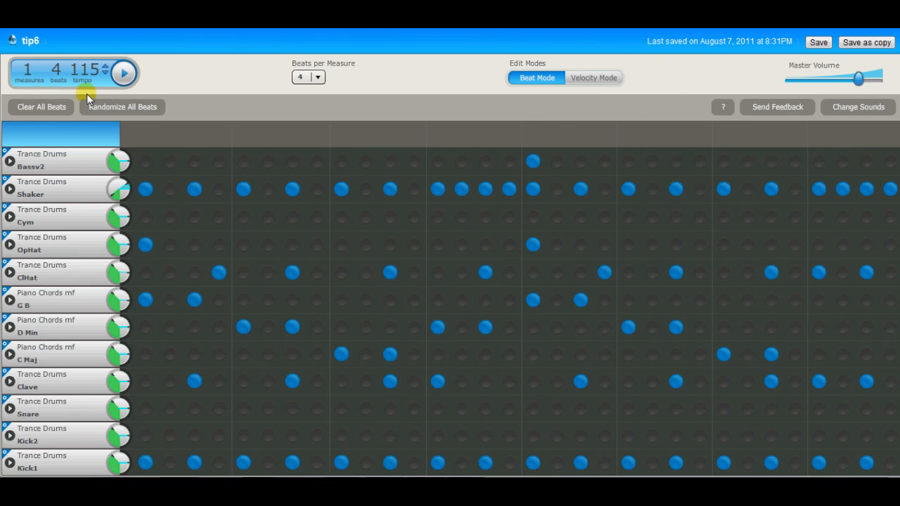